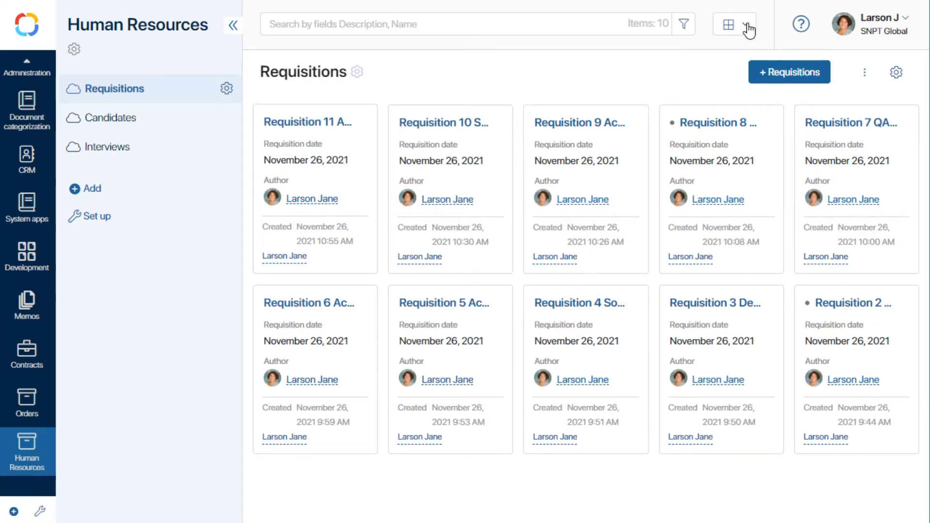
Step: Show the requisitions as a kanban board and look through its status columns
{"action": "left_click", "coordinate": [749, 30]}
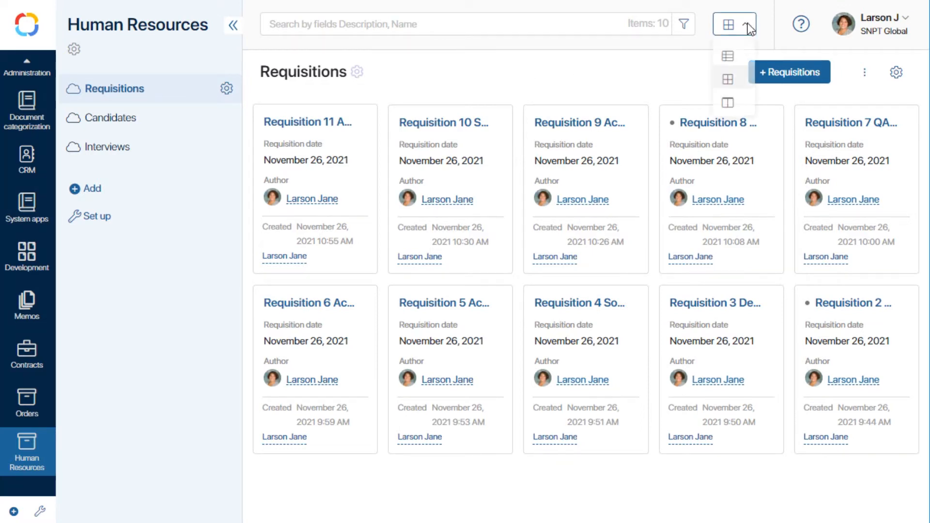
{"action": "left_click", "coordinate": [727, 101]}
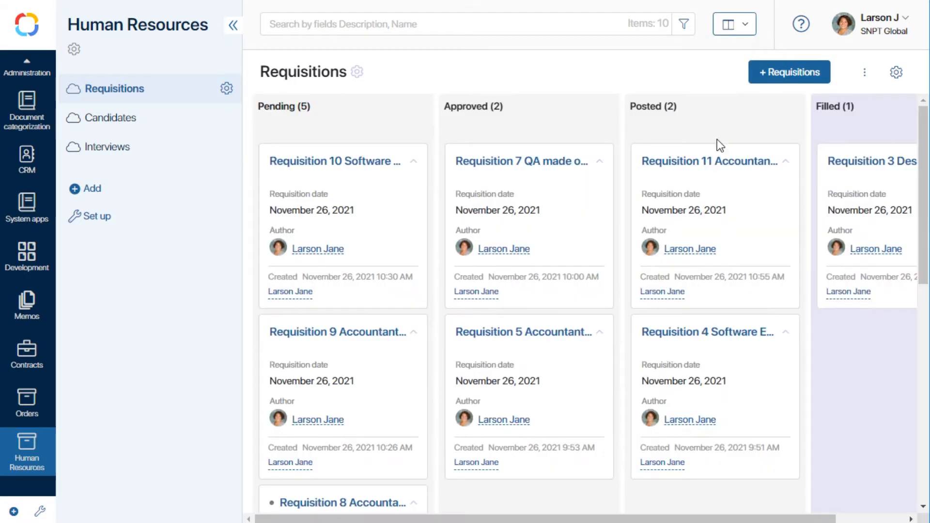
{"action": "left_click_drag", "start_coordinate": [557, 517], "coordinate": [648, 519]}
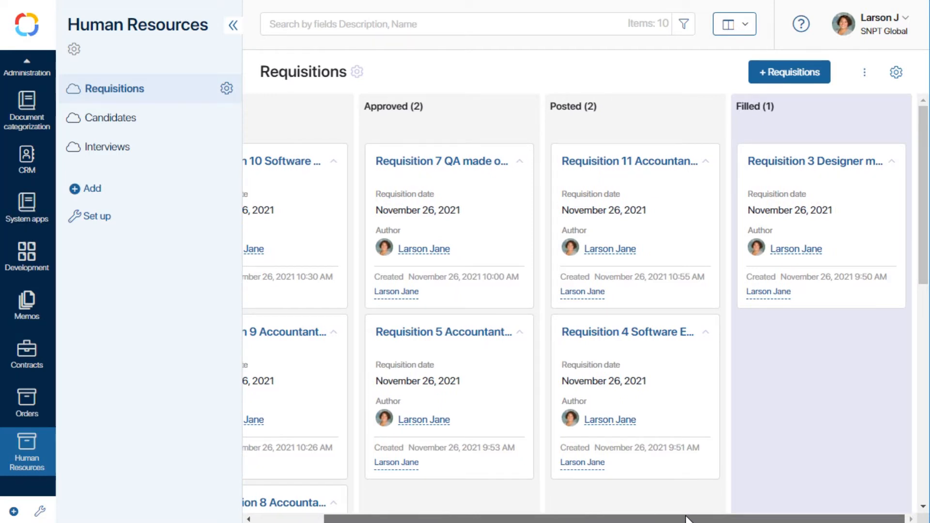
{"action": "left_click_drag", "start_coordinate": [688, 519], "coordinate": [529, 520]}
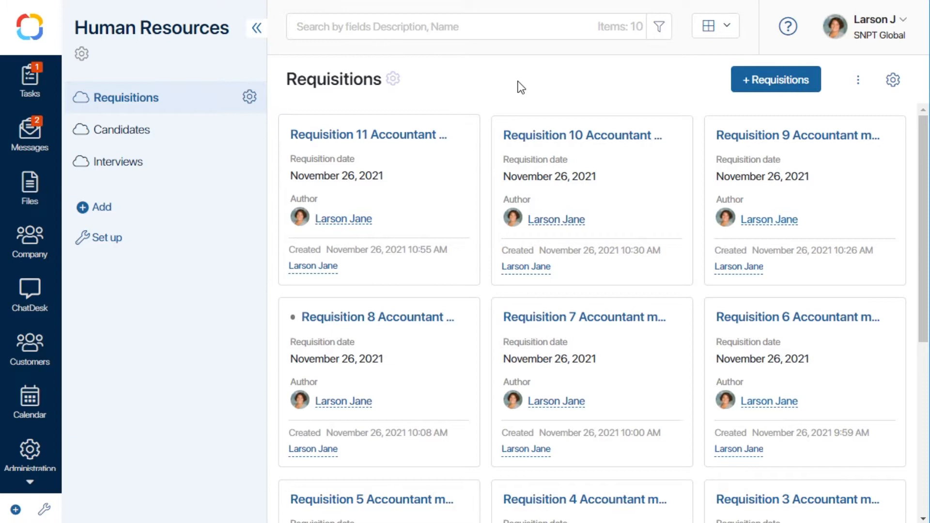
Step: Open the status settings of the Requisition and candidate selection process in the Requisitions app
{"action": "left_click", "coordinate": [249, 97]}
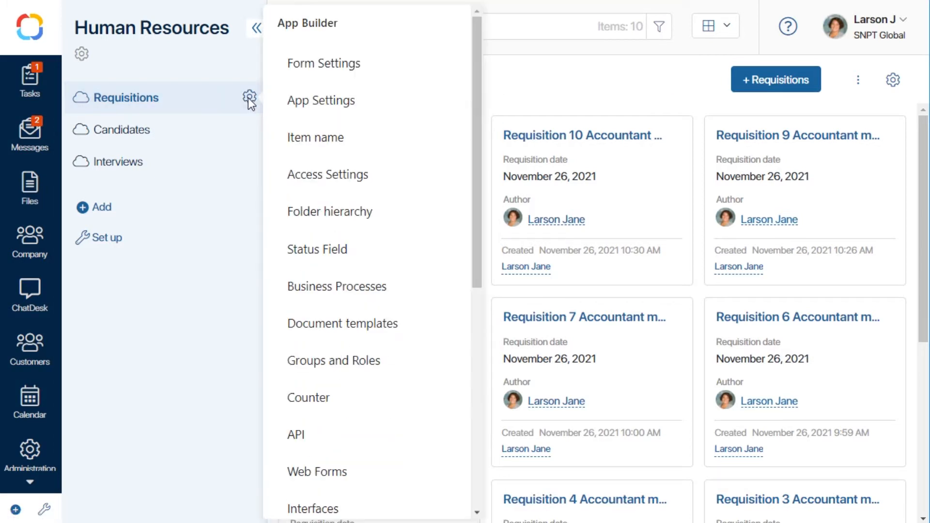
{"action": "left_click", "coordinate": [349, 250]}
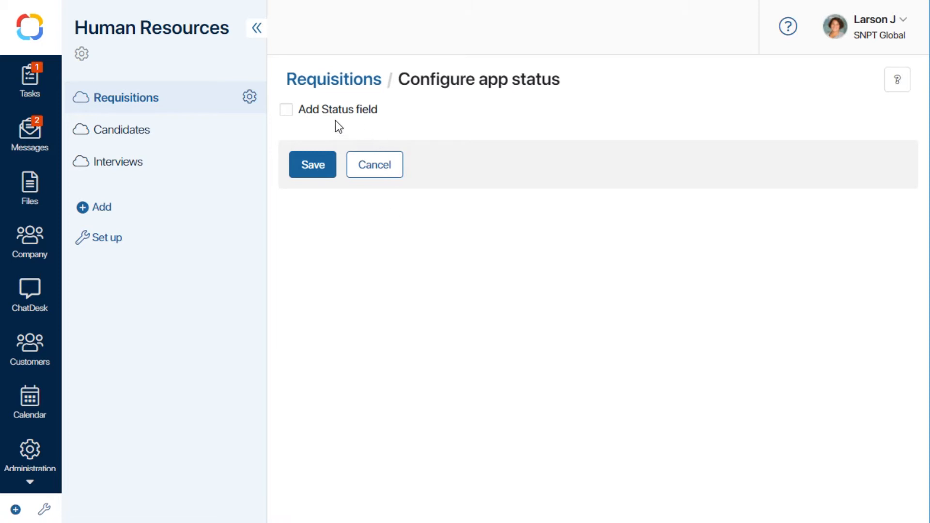
{"action": "left_click", "coordinate": [250, 99]}
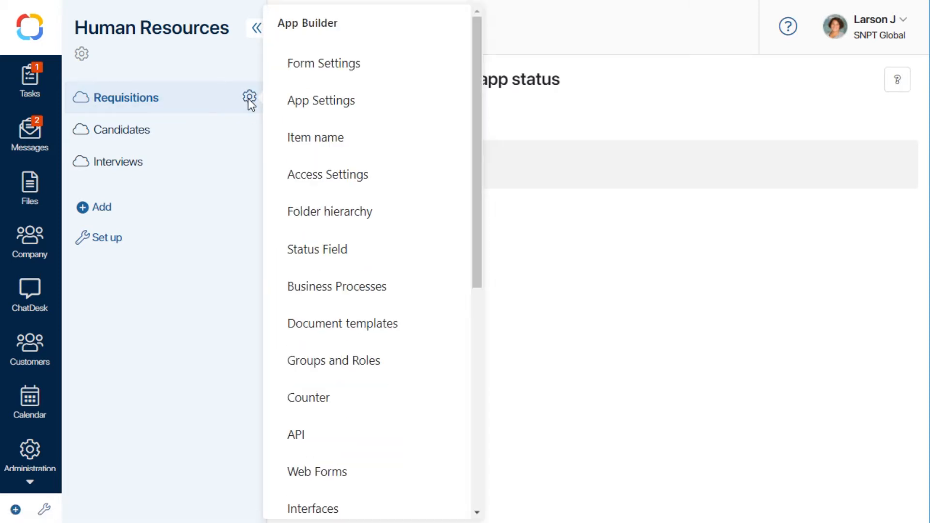
{"action": "left_click", "coordinate": [363, 286]}
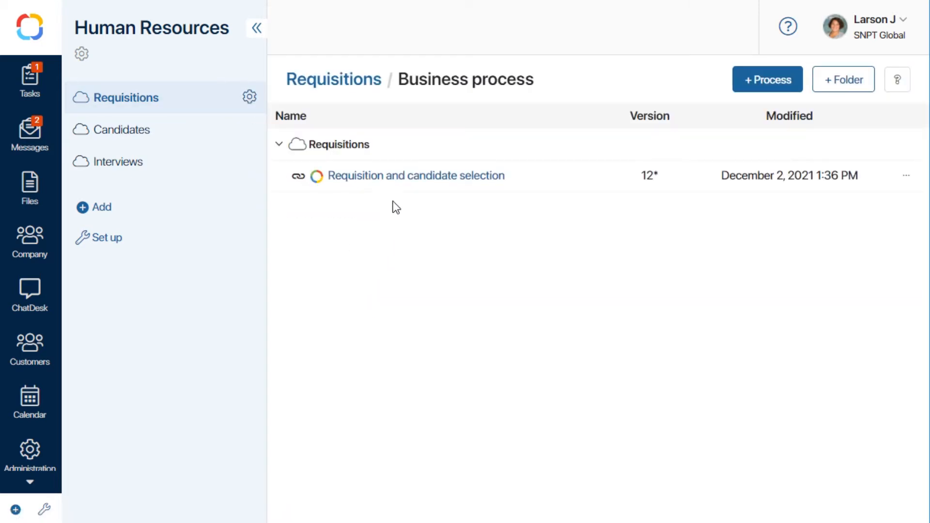
{"action": "left_click", "coordinate": [394, 179]}
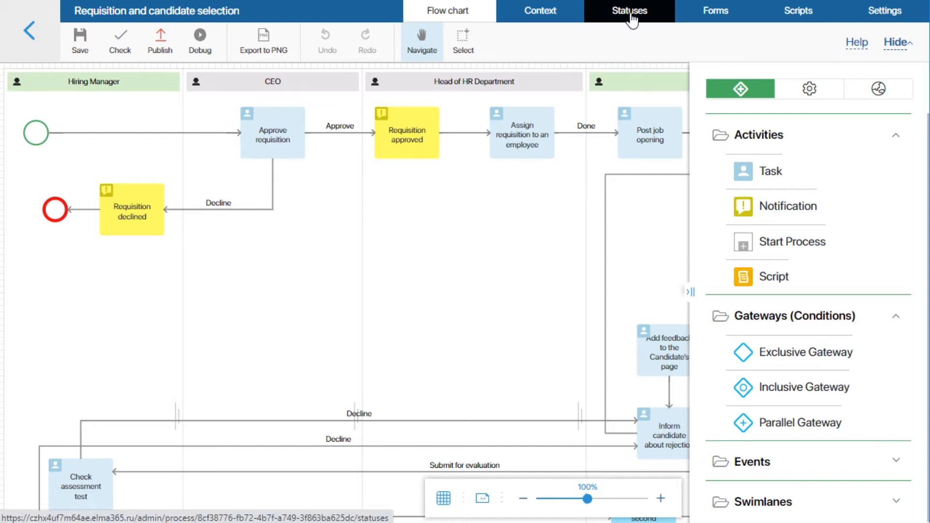
{"action": "left_click", "coordinate": [631, 17]}
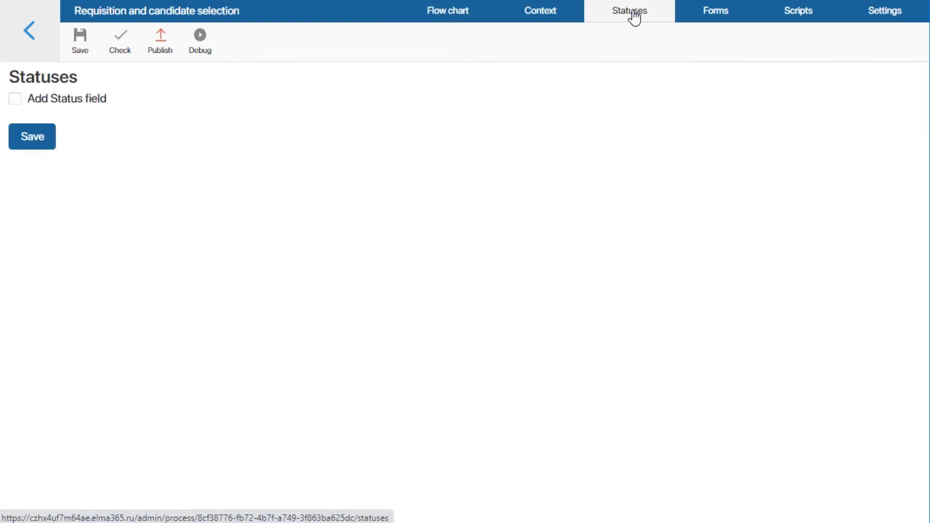
Step: Enable the Status field for the process and add the statuses Pending and Approved
{"action": "left_click", "coordinate": [15, 100]}
{"action": "left_click", "coordinate": [139, 208]}
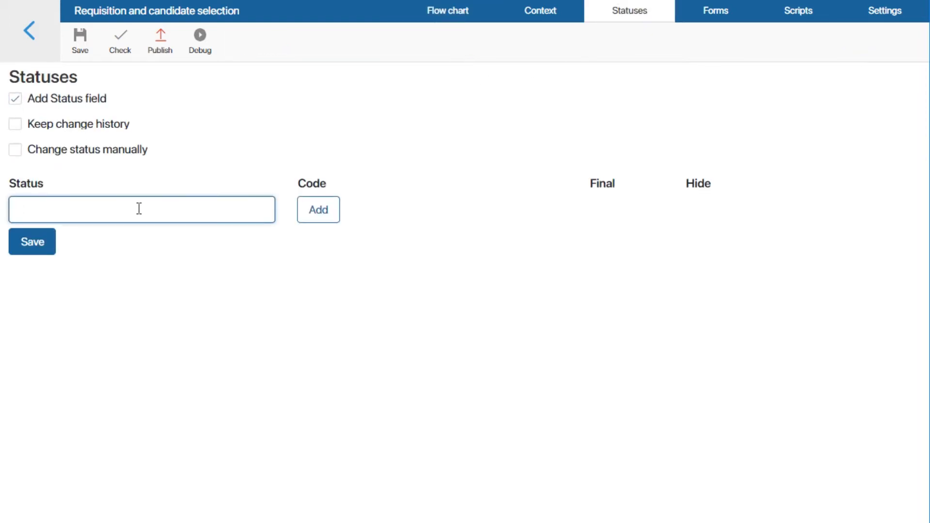
{"action": "type", "text": "Pending"}
{"action": "left_click", "coordinate": [331, 213]}
{"action": "left_click", "coordinate": [234, 250]}
{"action": "type", "text": "Approved"}
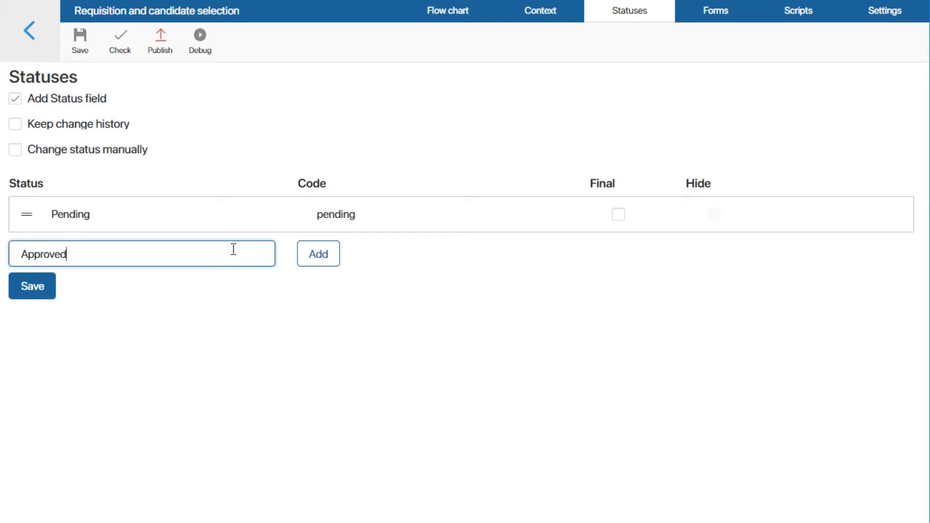
{"action": "left_click", "coordinate": [333, 262]}
Step: Add the statuses Unapproved and Posted to the process's status list
{"action": "left_click", "coordinate": [211, 297]}
{"action": "type", "text": "Unapproved"}
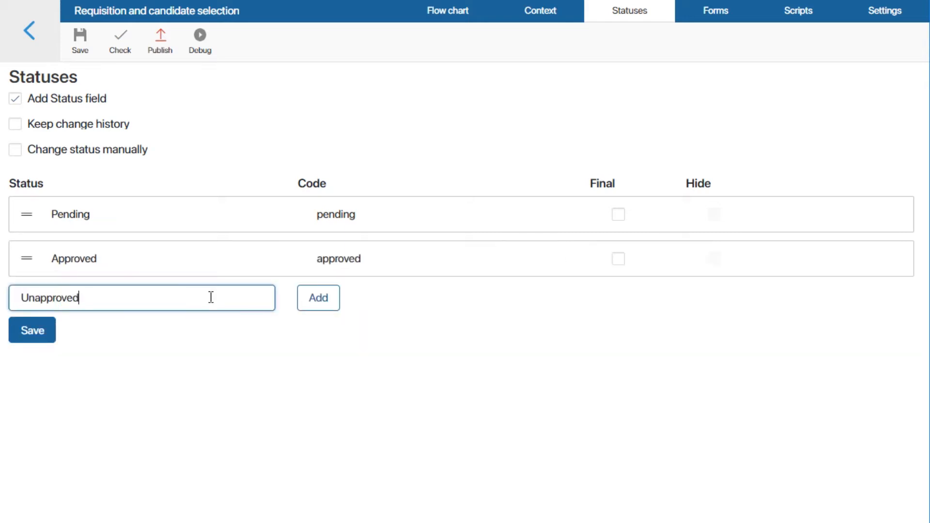
{"action": "left_click", "coordinate": [319, 303]}
{"action": "left_click", "coordinate": [202, 344]}
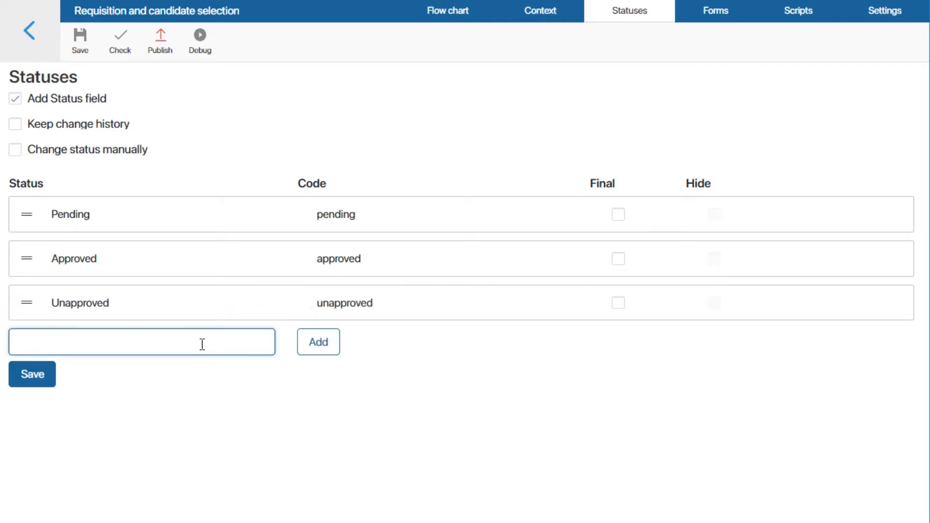
{"action": "type", "text": "Posted"}
{"action": "left_click", "coordinate": [340, 346]}
Step: Add the statuses Filled and Closed to the end of the process's status list
{"action": "left_click", "coordinate": [181, 394]}
{"action": "type", "text": "Filled"}
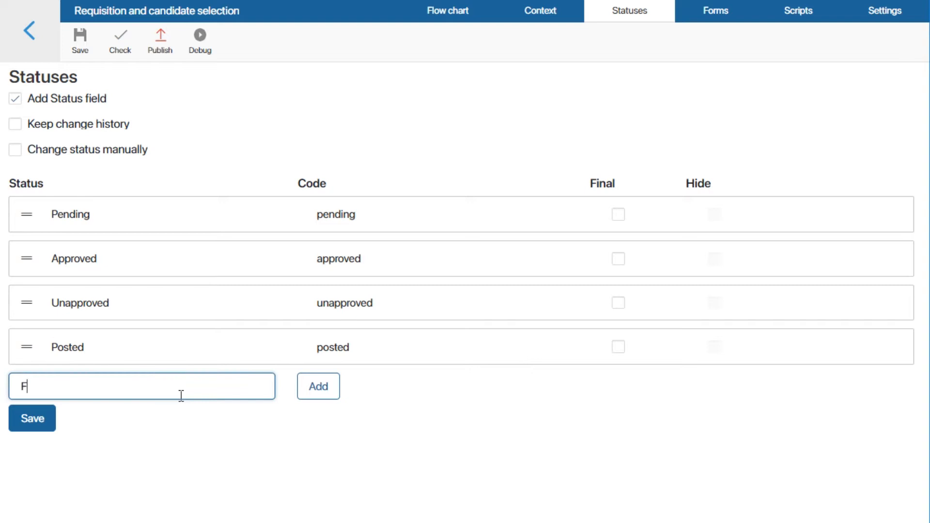
{"action": "left_click", "coordinate": [318, 388]}
{"action": "left_click", "coordinate": [153, 433]}
{"action": "type", "text": "Closed"}
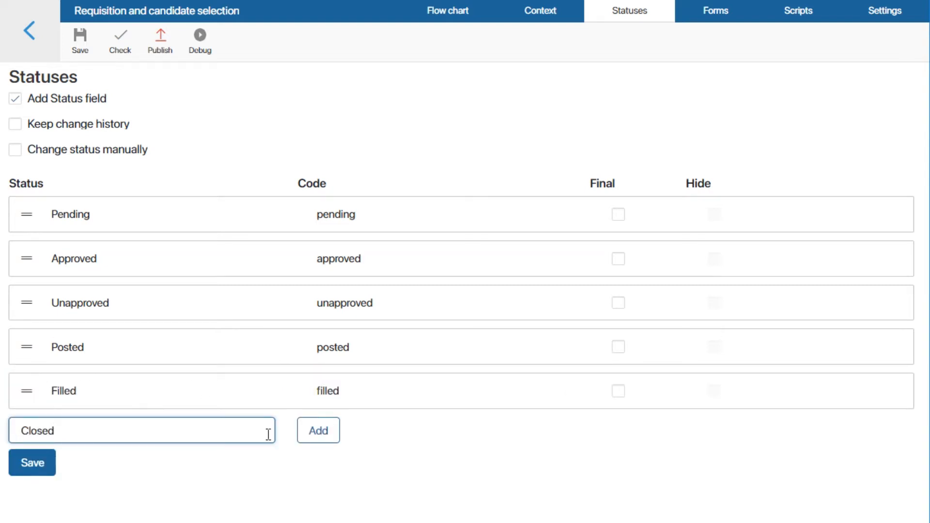
{"action": "left_click", "coordinate": [320, 431]}
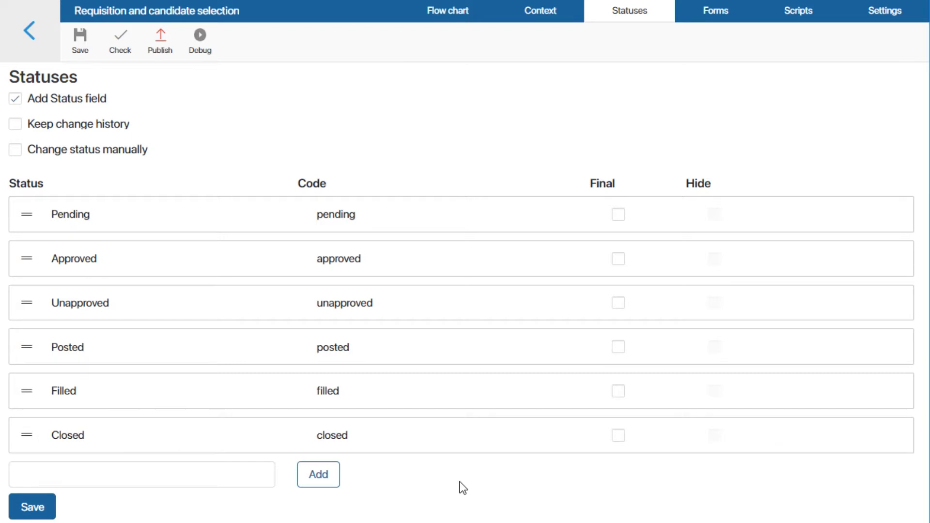
Step: Mark the Closed, Filled and Unapproved statuses as final, and hide Unapproved and Closed
{"action": "left_click", "coordinate": [618, 436]}
{"action": "left_click", "coordinate": [618, 391]}
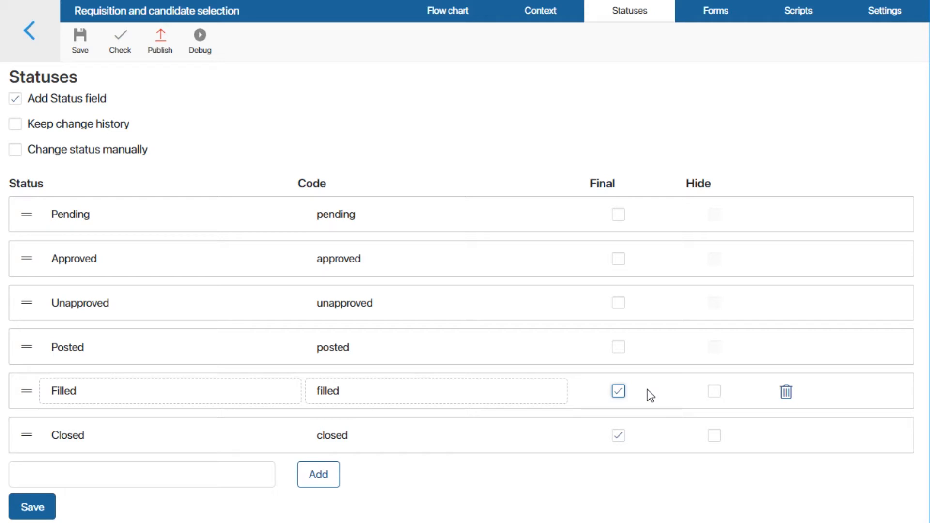
{"action": "left_click", "coordinate": [618, 303]}
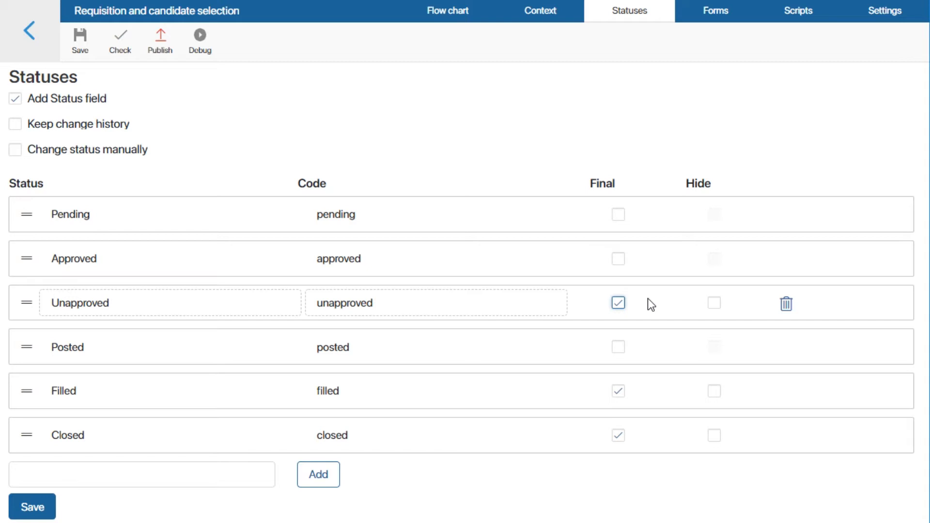
{"action": "left_click", "coordinate": [715, 304]}
{"action": "left_click", "coordinate": [714, 435]}
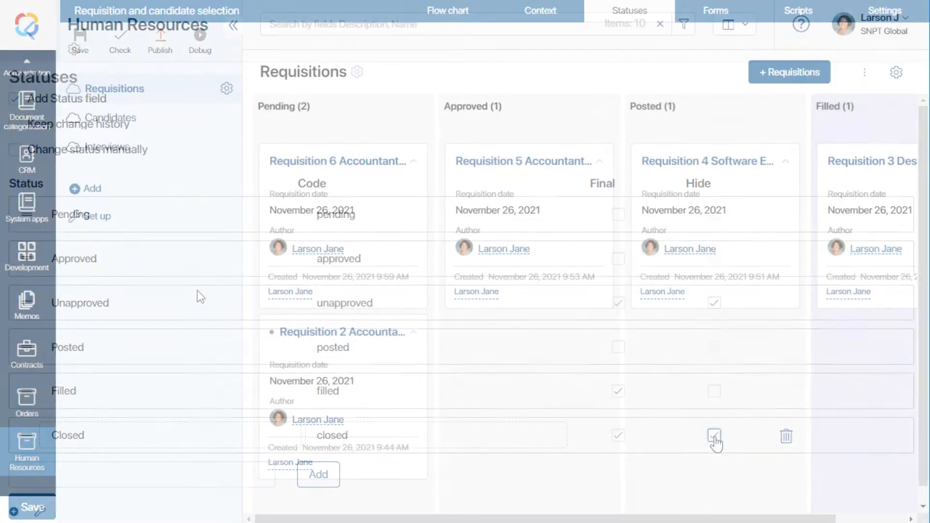
Step: Search the requisitions for items with the status Unapproved
{"action": "left_click", "coordinate": [685, 28]}
{"action": "left_click", "coordinate": [502, 148]}
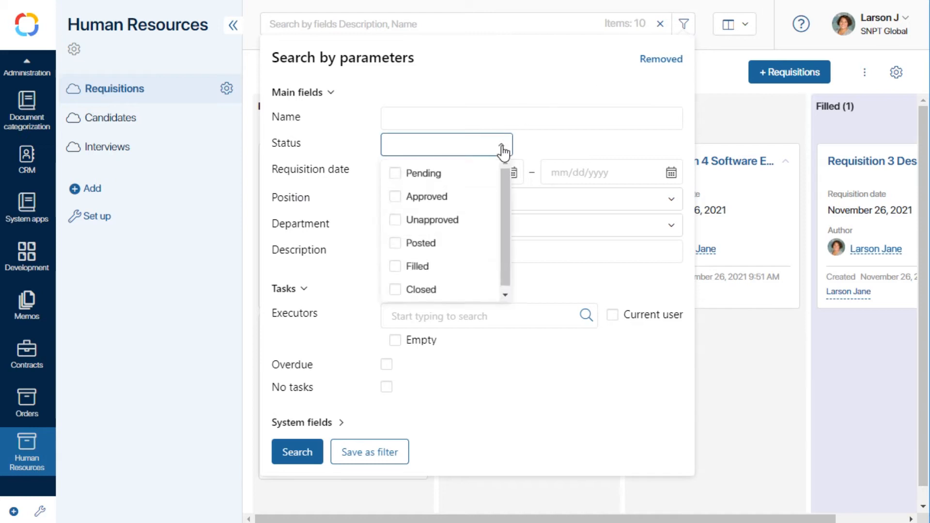
{"action": "left_click", "coordinate": [397, 222]}
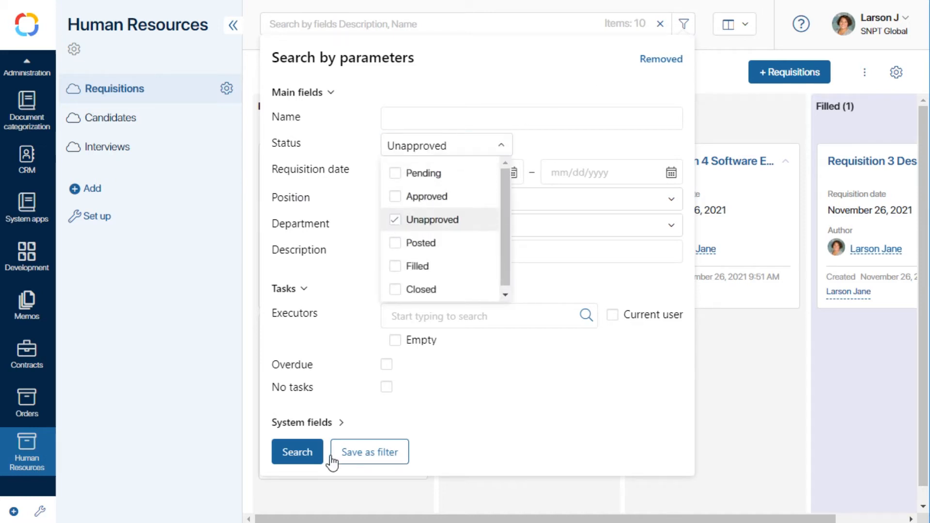
{"action": "left_click", "coordinate": [286, 452]}
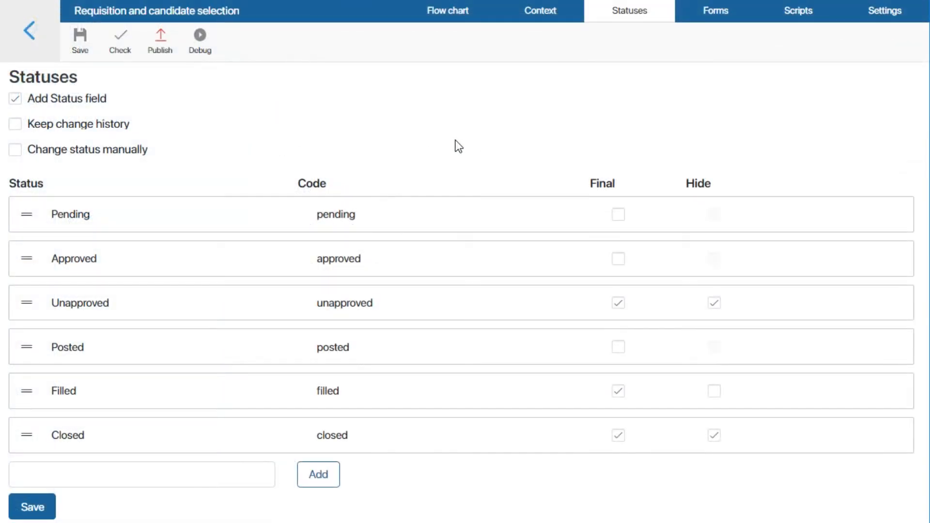
Step: Turn on keeping the change history for the process statuses and save the status settings
{"action": "left_click", "coordinate": [16, 125]}
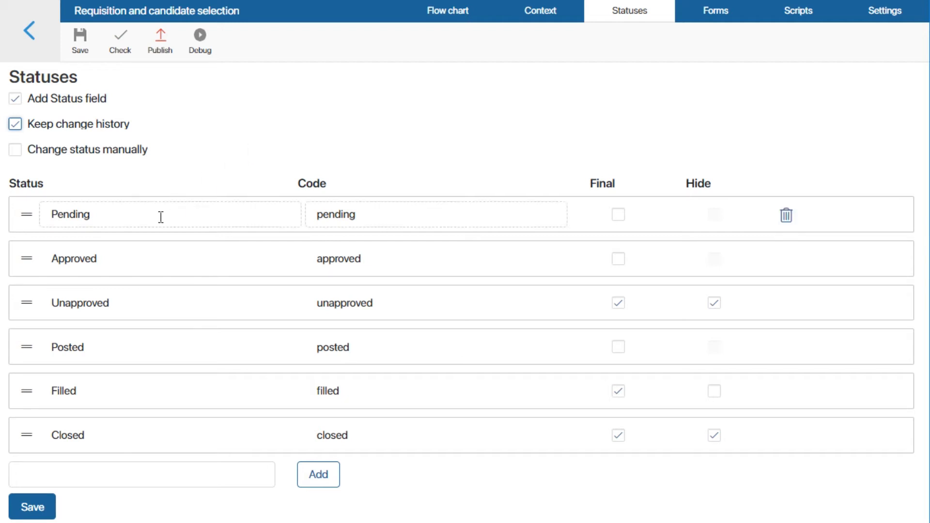
{"action": "left_click", "coordinate": [33, 509]}
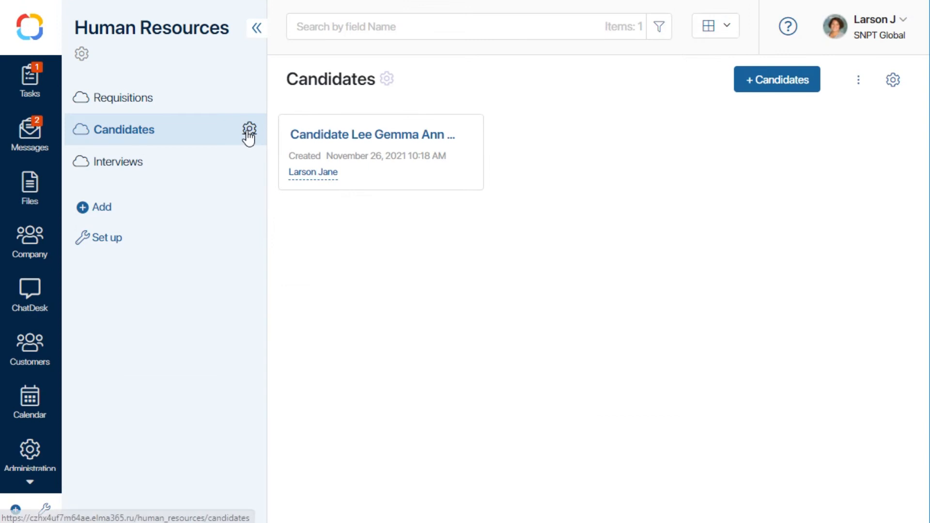
Step: Add a Status field to the Candidates app with statuses New, Interviewed, Test completed, Second interview completed, Offered, Not hired and Hired
{"action": "left_click", "coordinate": [248, 130]}
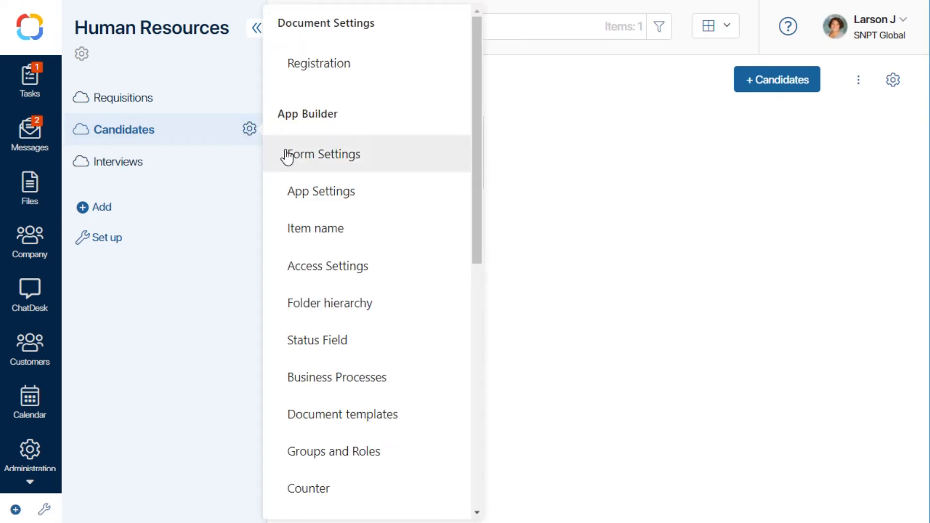
{"action": "left_click", "coordinate": [348, 342]}
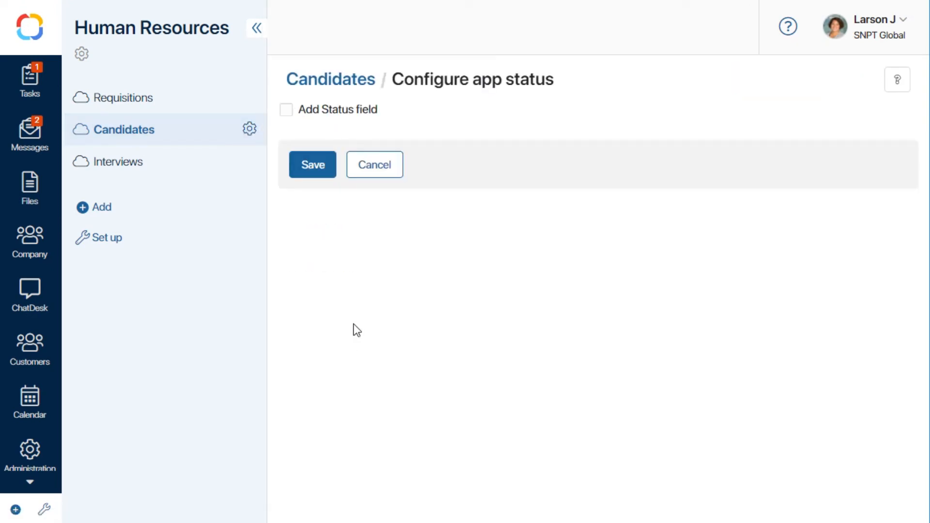
{"action": "left_click", "coordinate": [286, 110]}
{"action": "left_click", "coordinate": [328, 214]}
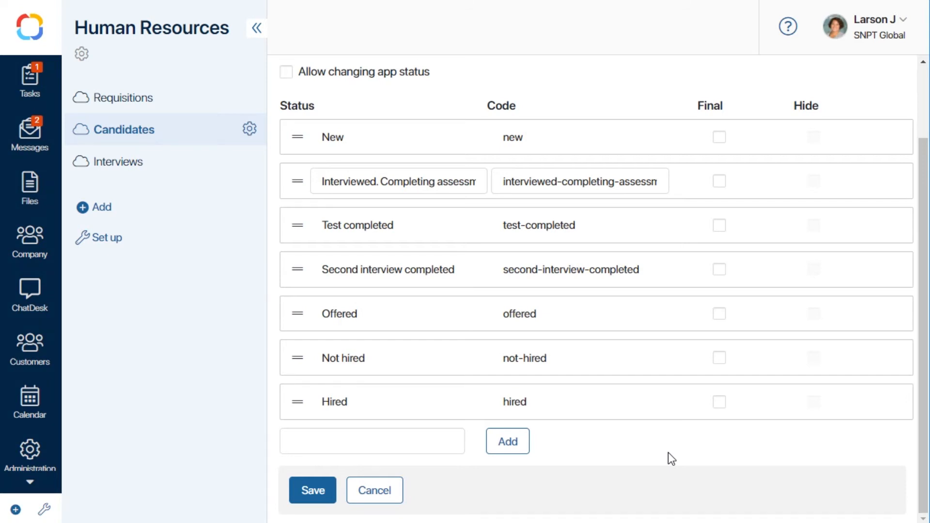
Step: Mark Hired and Not hired as final, turn on keeping the change history, and save the Candidates status settings
{"action": "left_click", "coordinate": [719, 402]}
{"action": "left_click", "coordinate": [719, 358]}
{"action": "scroll", "coordinate": [654, 387], "scroll_direction": "up", "scroll_amount": 2}
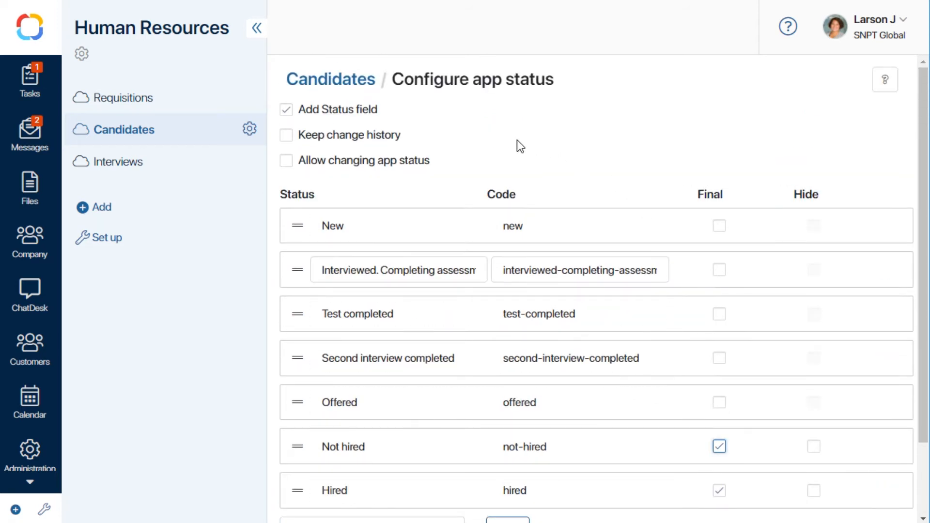
{"action": "left_click", "coordinate": [288, 143]}
{"action": "scroll", "coordinate": [305, 494], "scroll_direction": "down", "scroll_amount": 2}
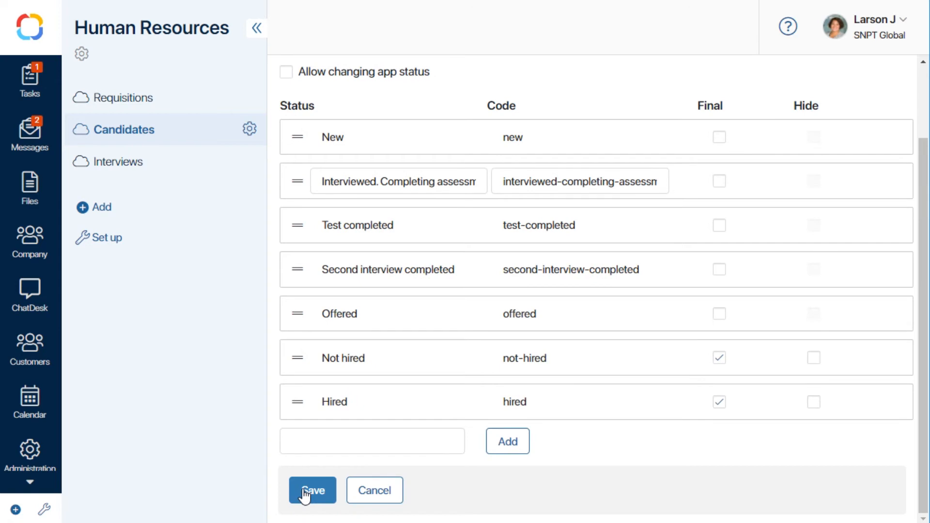
{"action": "left_click", "coordinate": [305, 495]}
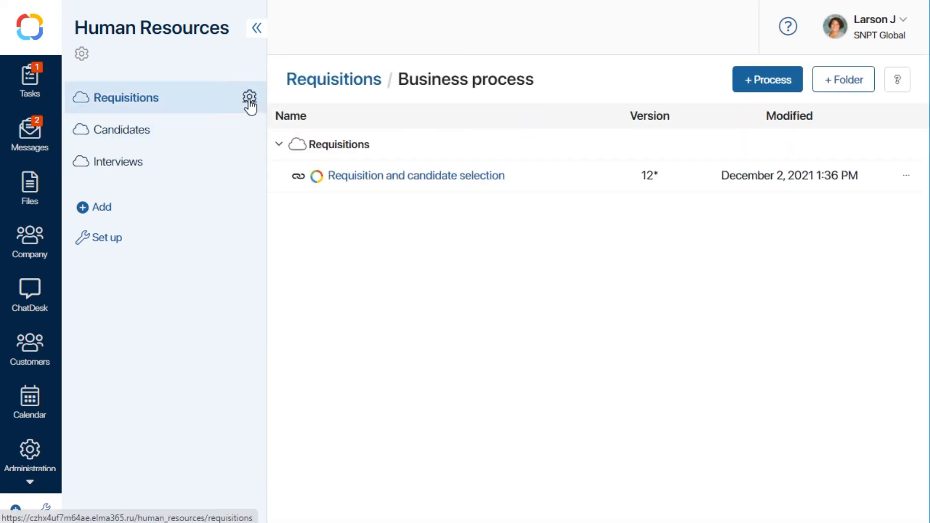
Step: Add a Manage Status activity to the Head of HR Department lane of the Requisition and candidate selection process
{"action": "left_click", "coordinate": [369, 177]}
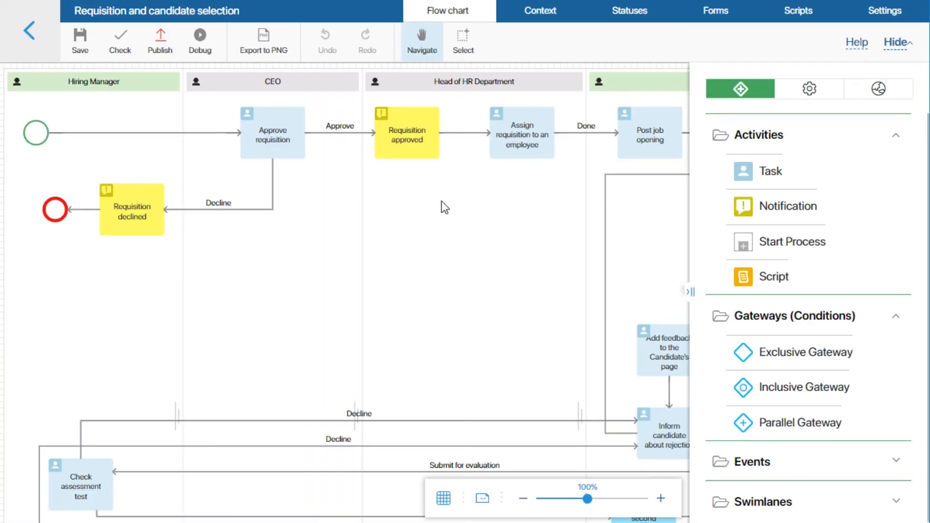
{"action": "left_click", "coordinate": [812, 92]}
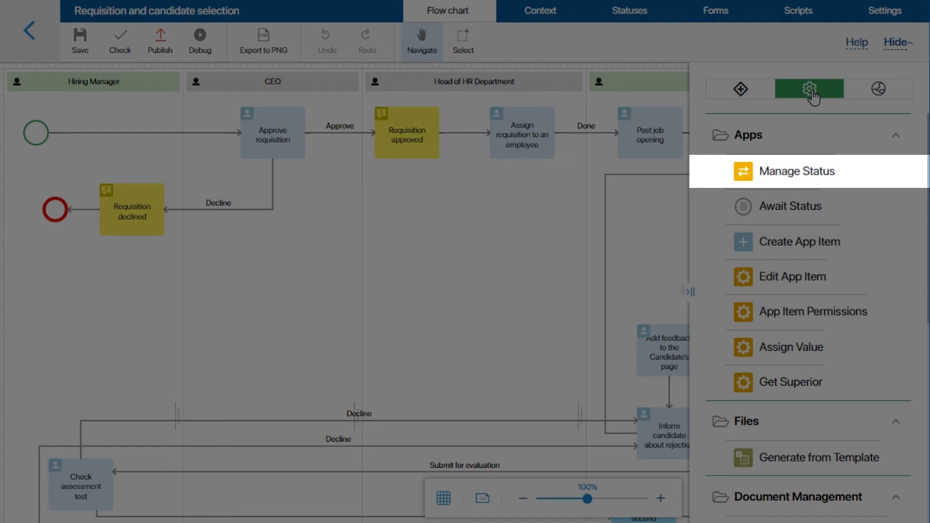
{"action": "left_click_drag", "start_coordinate": [797, 164], "coordinate": [452, 230]}
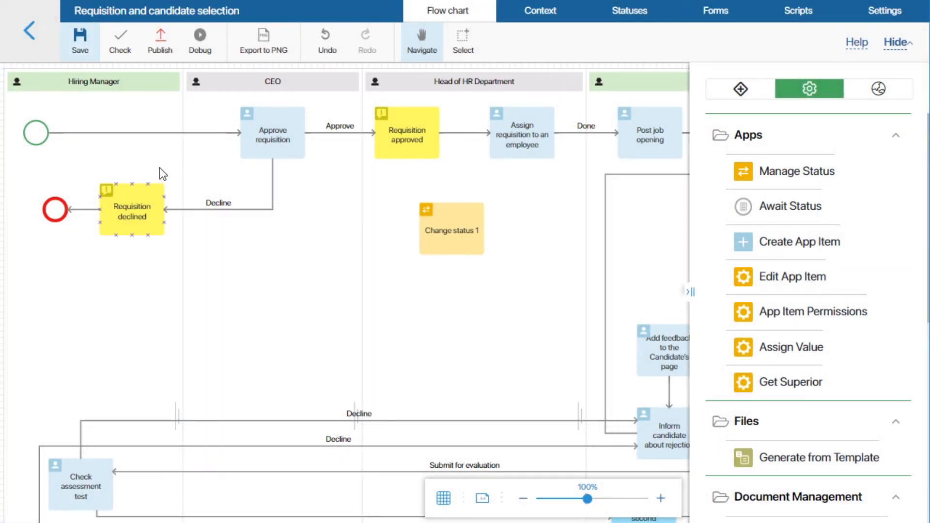
Step: Delete the connector between the start event and Approve requisition, and move the new status activity there in the Hiring Manager lane
{"action": "left_click", "coordinate": [148, 133]}
{"action": "key", "text": "Delete"}
{"action": "left_click", "coordinate": [443, 231]}
{"action": "left_click_drag", "start_coordinate": [443, 232], "coordinate": [106, 144]}
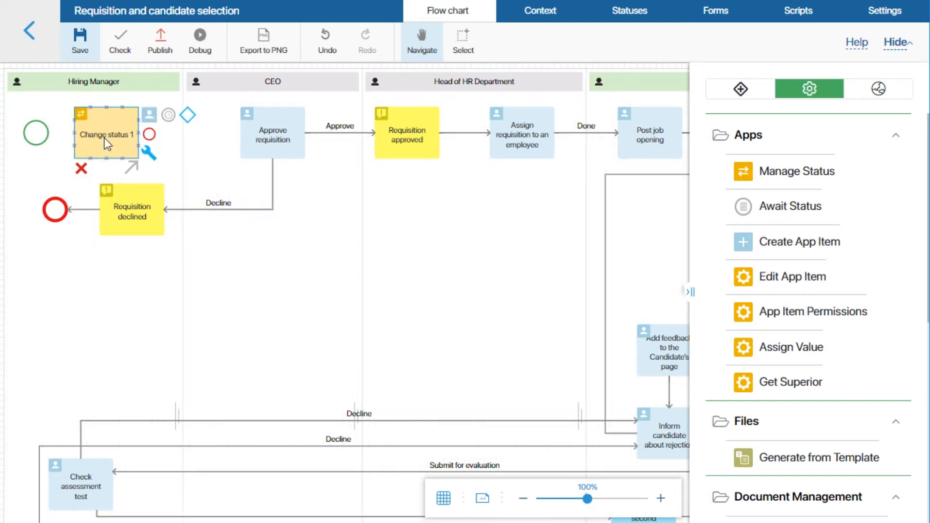
Step: Connect the new status activity to Approve requisition and configure it to set the Requisitions status to Pending
{"action": "left_click_drag", "start_coordinate": [149, 133], "coordinate": [249, 135]}
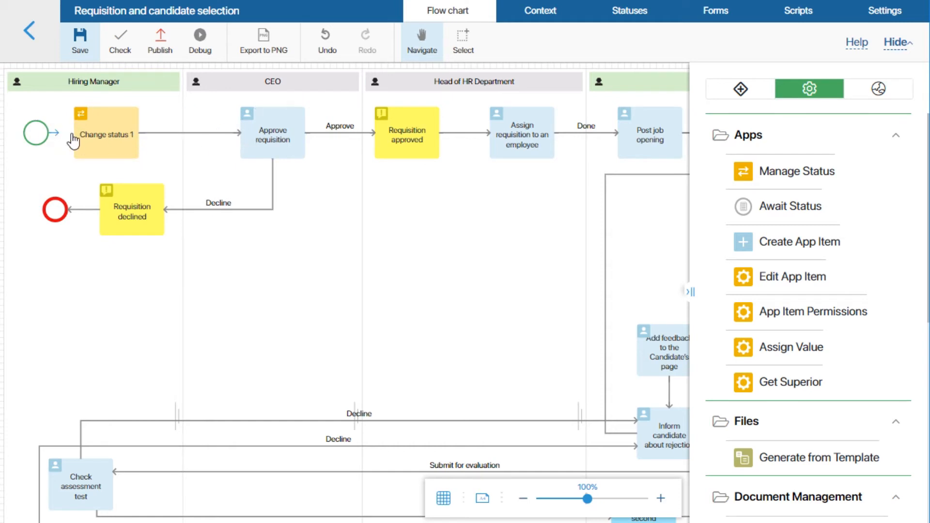
{"action": "double_click", "coordinate": [103, 135]}
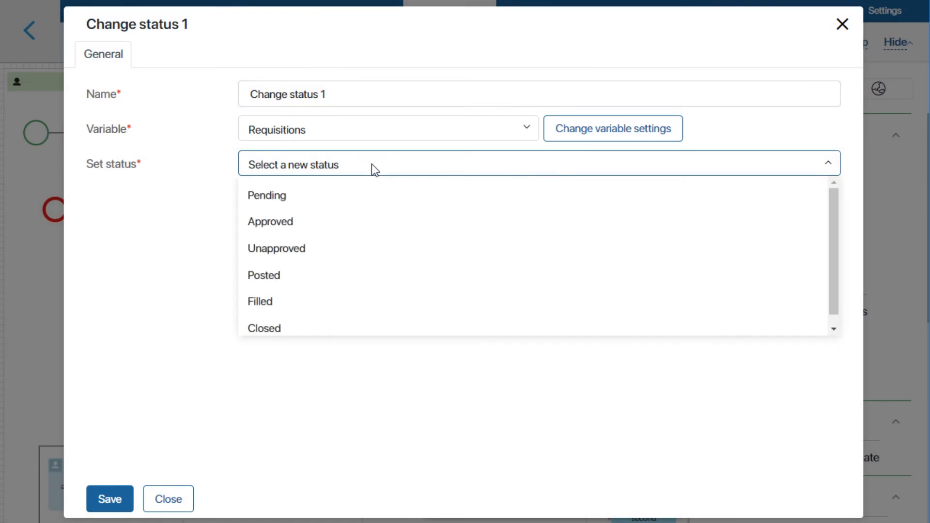
{"action": "left_click", "coordinate": [303, 197]}
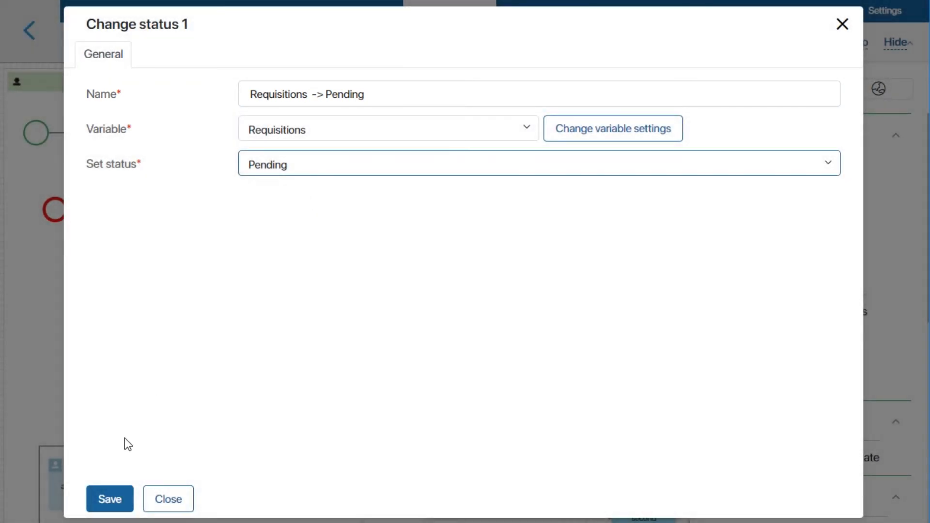
{"action": "left_click", "coordinate": [108, 501]}
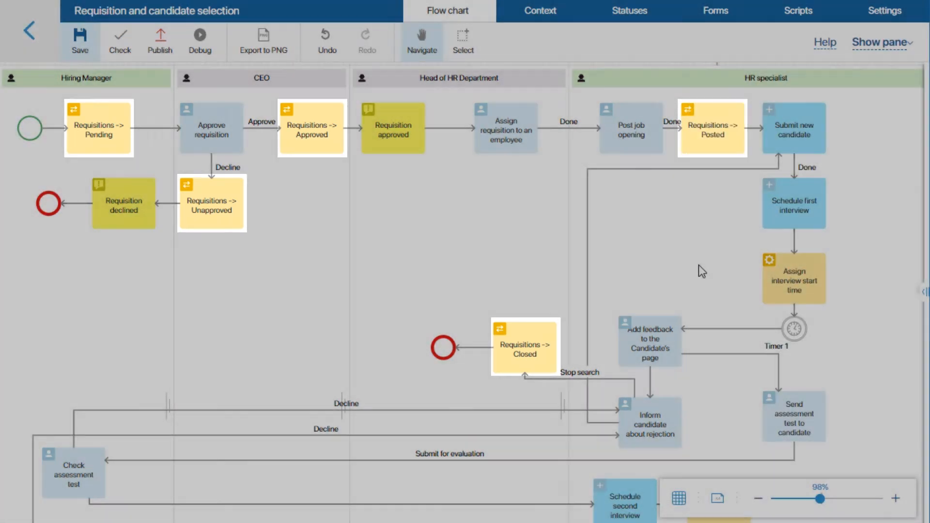
Step: Add a Manage Status activity to the HR specialist lane, below Post job opening
{"action": "scroll", "coordinate": [699, 266], "scroll_direction": "down", "scroll_amount": 4}
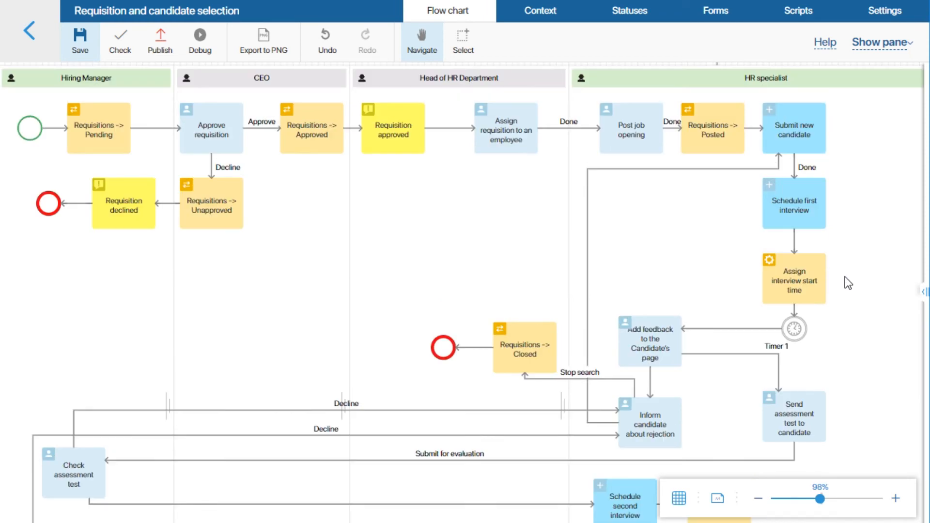
{"action": "left_click", "coordinate": [925, 294]}
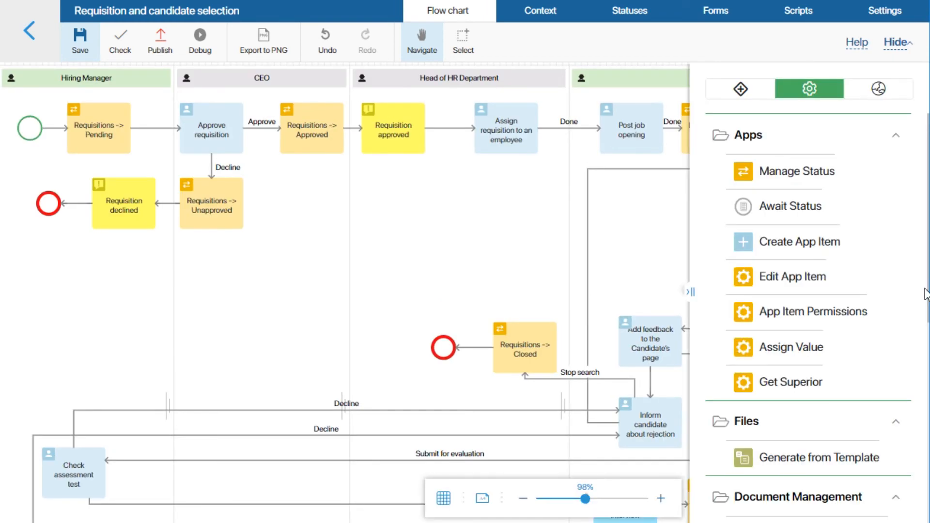
{"action": "left_click_drag", "start_coordinate": [767, 171], "coordinate": [633, 223]}
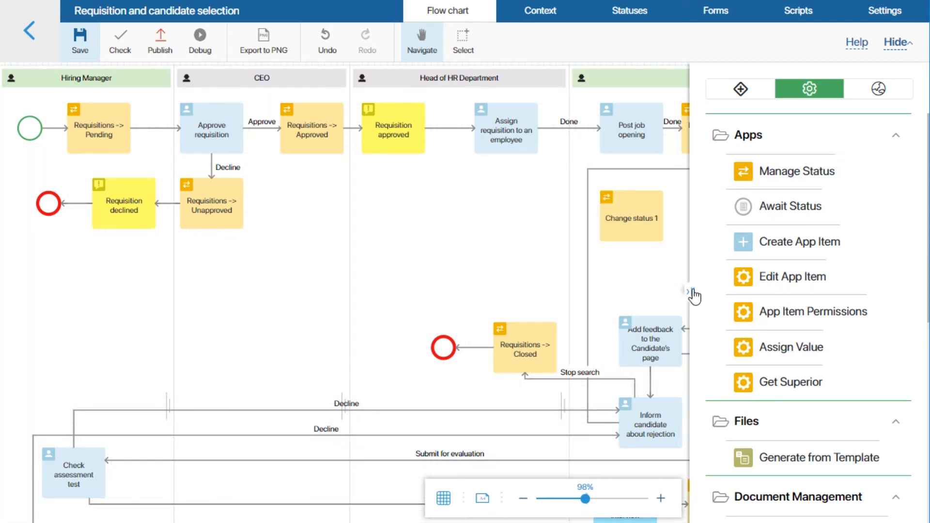
{"action": "left_click", "coordinate": [691, 292]}
Step: Configure the new activity in the HR specialist lane to set the Candidate variable's status to New
{"action": "double_click", "coordinate": [635, 220]}
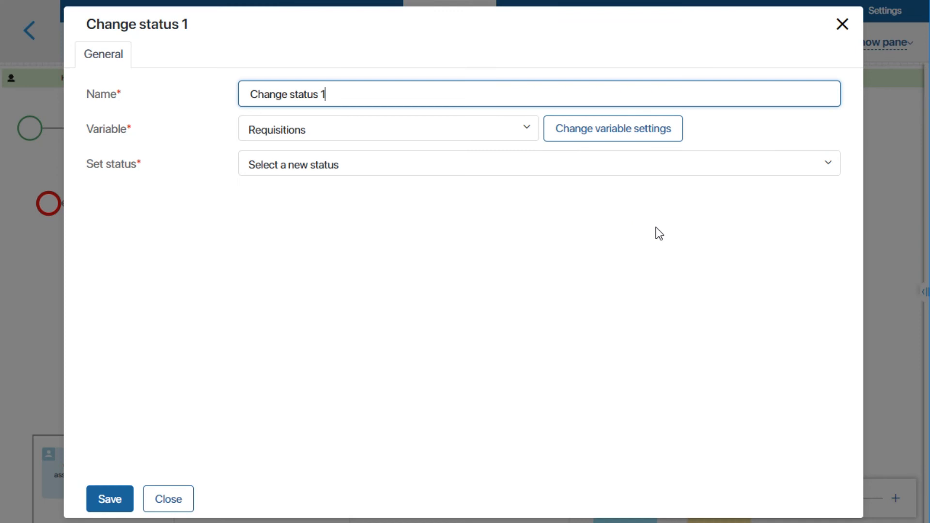
{"action": "left_click", "coordinate": [461, 130]}
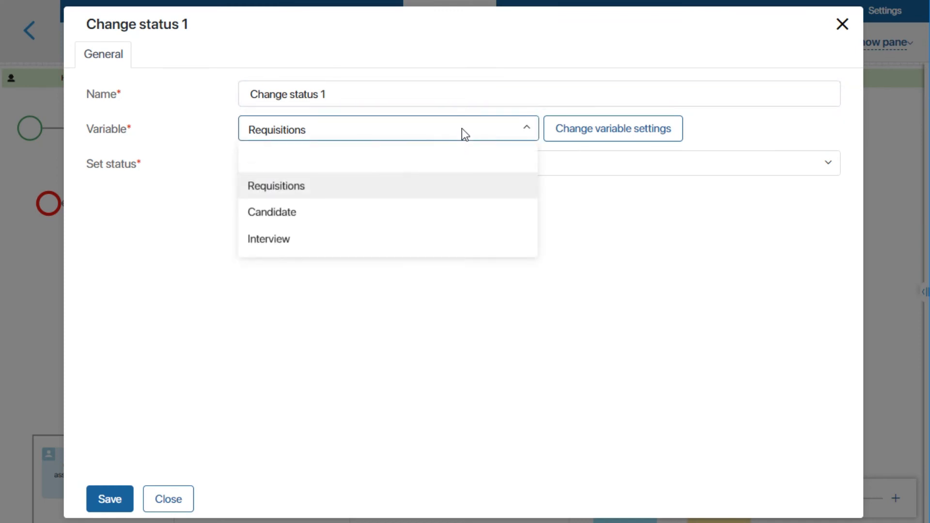
{"action": "left_click", "coordinate": [320, 212]}
{"action": "left_click", "coordinate": [339, 174]}
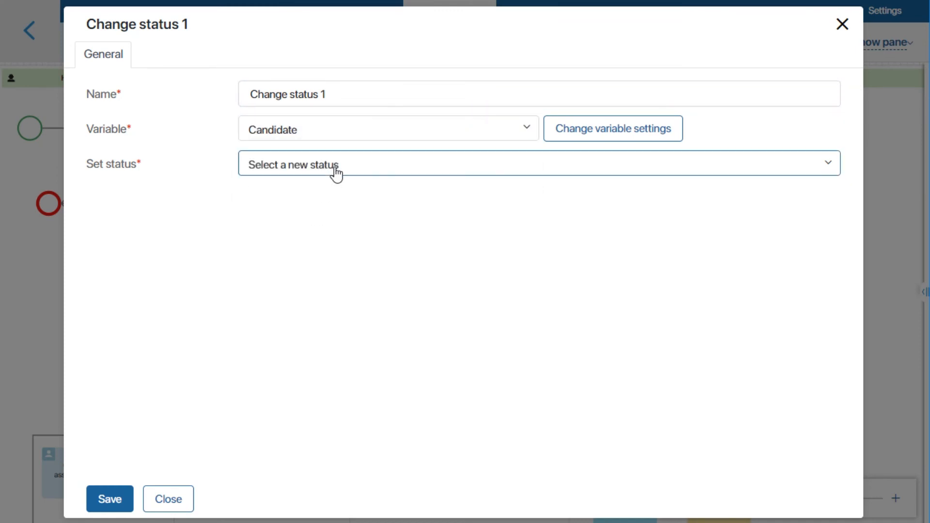
{"action": "left_click", "coordinate": [289, 199]}
{"action": "left_click", "coordinate": [109, 499]}
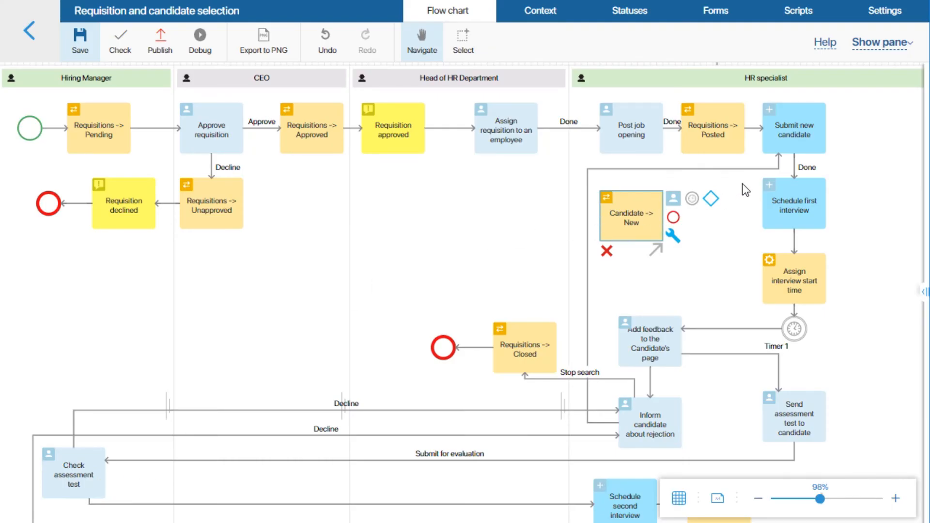
Step: Move Schedule first interview sideways to free space below Submit new candidate, and delete the connector between the two activities
{"action": "left_click", "coordinate": [798, 212]}
{"action": "left_click_drag", "start_coordinate": [797, 203], "coordinate": [866, 202]}
{"action": "left_click", "coordinate": [825, 171]}
{"action": "key", "text": "Delete"}
Step: Place Candidate -> New below Submit new candidate and connect it between Submit new candidate and Schedule first interview
{"action": "left_click", "coordinate": [623, 218]}
{"action": "left_click_drag", "start_coordinate": [681, 219], "coordinate": [786, 208]}
{"action": "left_click_drag", "start_coordinate": [794, 154], "coordinate": [800, 186]}
{"action": "left_click_drag", "start_coordinate": [871, 202], "coordinate": [878, 202]}
{"action": "left_click_drag", "start_coordinate": [820, 204], "coordinate": [848, 204]}
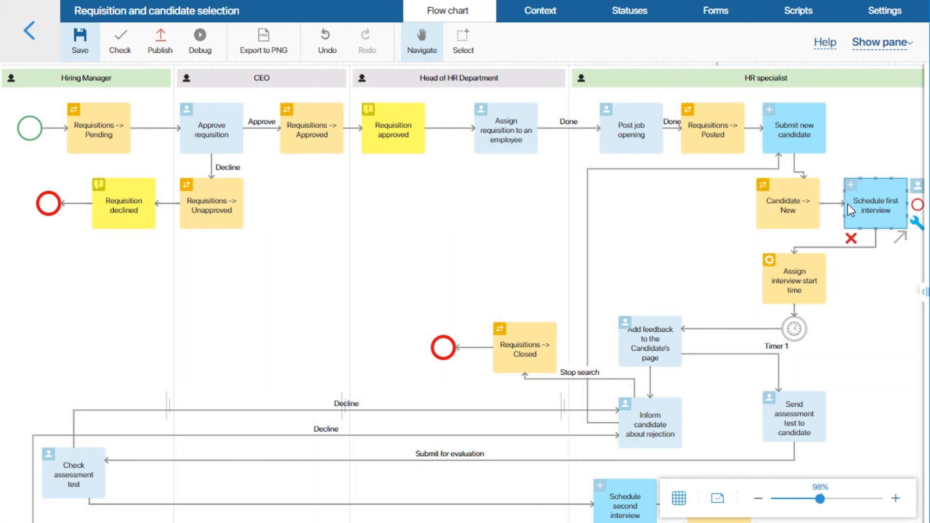
Step: Add another Manage Status activity to the Head of HR Department lane, above Requisitions -> Closed
{"action": "left_click", "coordinate": [922, 296]}
{"action": "left_click_drag", "start_coordinate": [772, 172], "coordinate": [464, 267]}
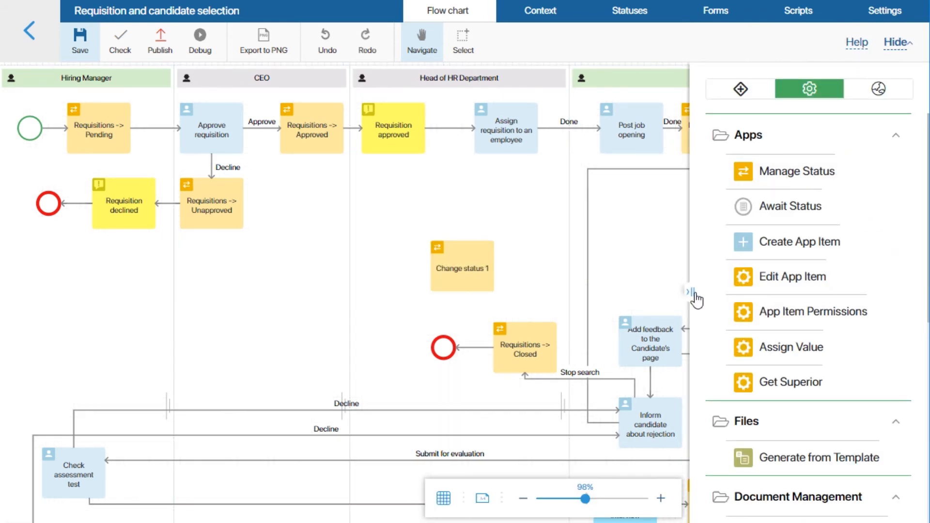
{"action": "left_click", "coordinate": [691, 291]}
Step: Configure the new activity to set the Candidate variable's status to Interviewed. Completing assessment test
{"action": "left_click", "coordinate": [478, 270]}
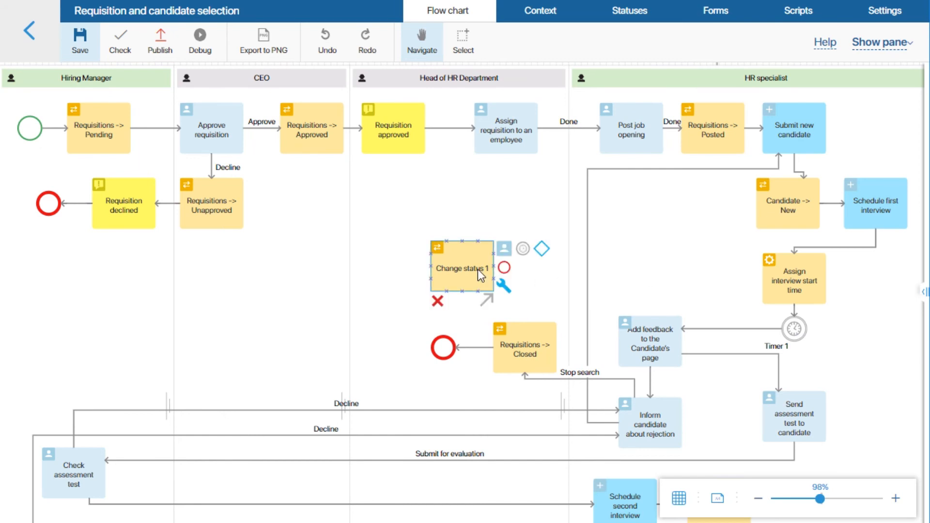
{"action": "double_click", "coordinate": [451, 268]}
{"action": "left_click", "coordinate": [401, 135]}
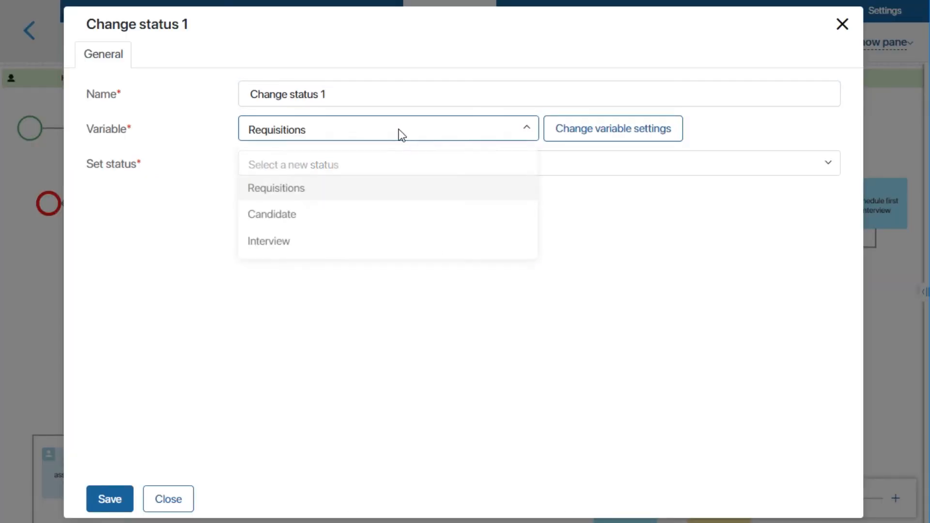
{"action": "left_click", "coordinate": [297, 215]}
{"action": "left_click", "coordinate": [347, 169]}
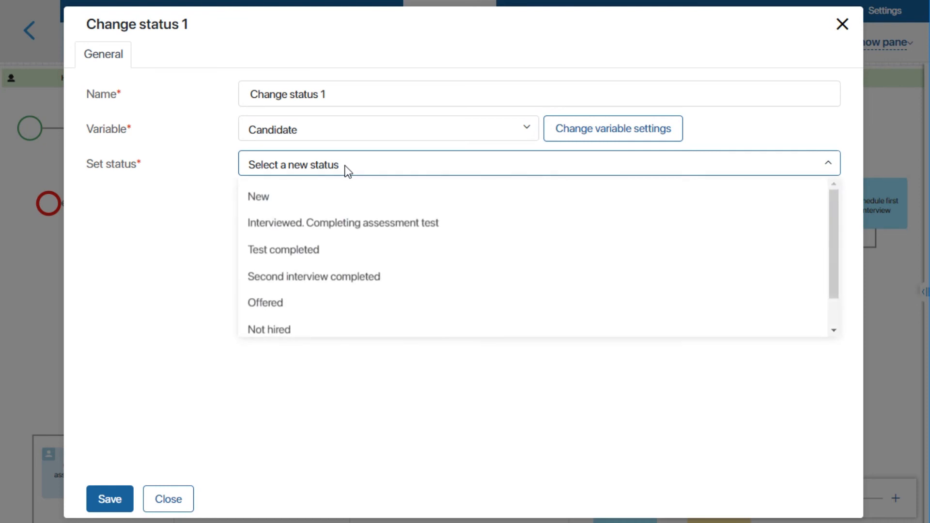
{"action": "left_click", "coordinate": [337, 219]}
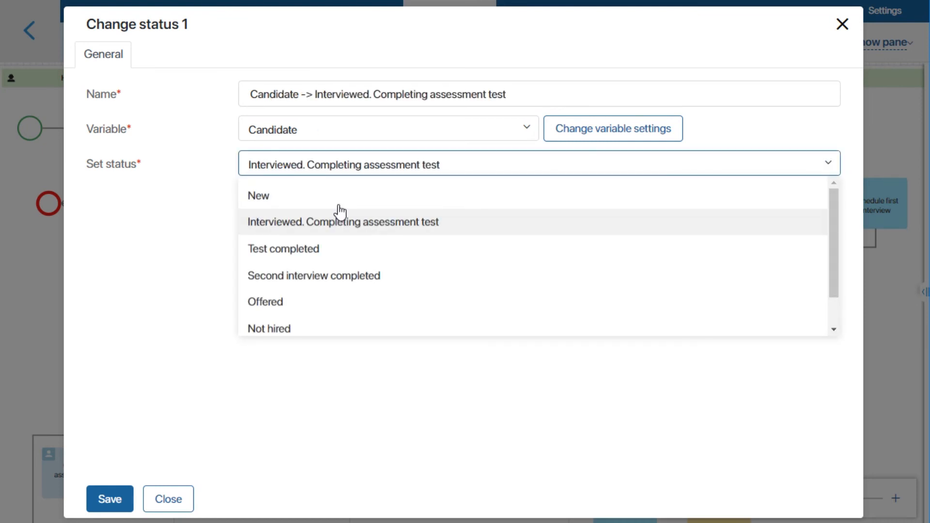
{"action": "left_click", "coordinate": [110, 499]}
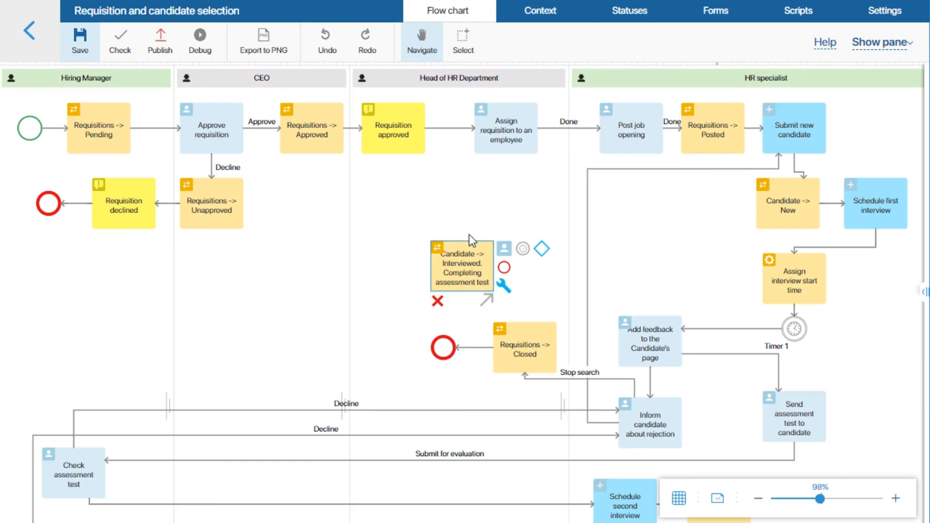
Step: Move the Interviewed status activity beside the Timer 1 branch and redirect the connector leading to Send assessment test to candidate into it
{"action": "left_click_drag", "start_coordinate": [462, 266], "coordinate": [856, 353]}
{"action": "left_click", "coordinate": [778, 387]}
{"action": "left_click_drag", "start_coordinate": [778, 389], "coordinate": [845, 372]}
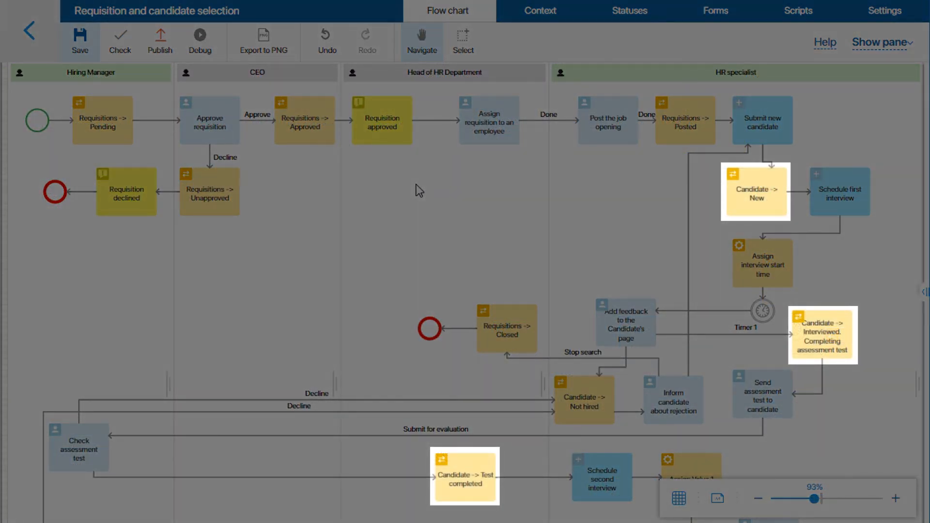
Step: Review the status activities across the flow chart and publish the Requisition and candidate selection process
{"action": "scroll", "coordinate": [419, 190], "scroll_direction": "down", "scroll_amount": 4}
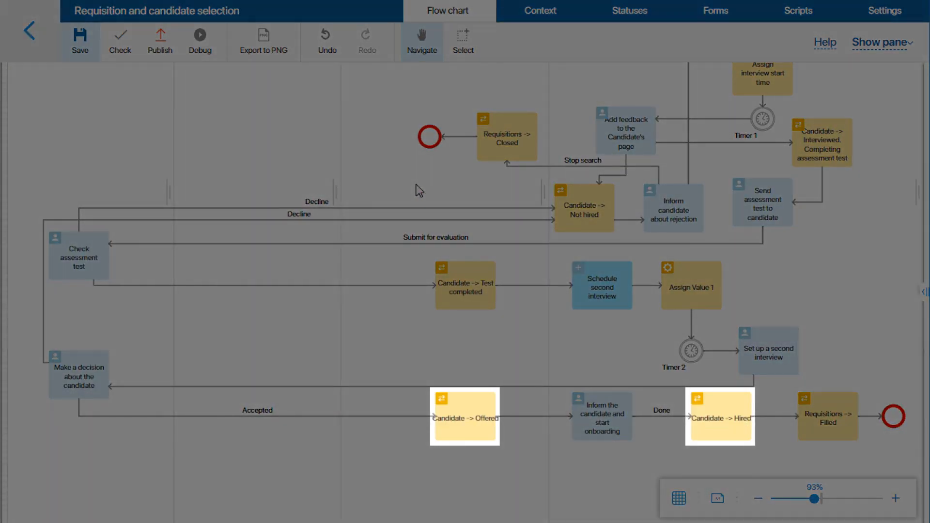
{"action": "scroll", "coordinate": [411, 190], "scroll_direction": "up", "scroll_amount": 4}
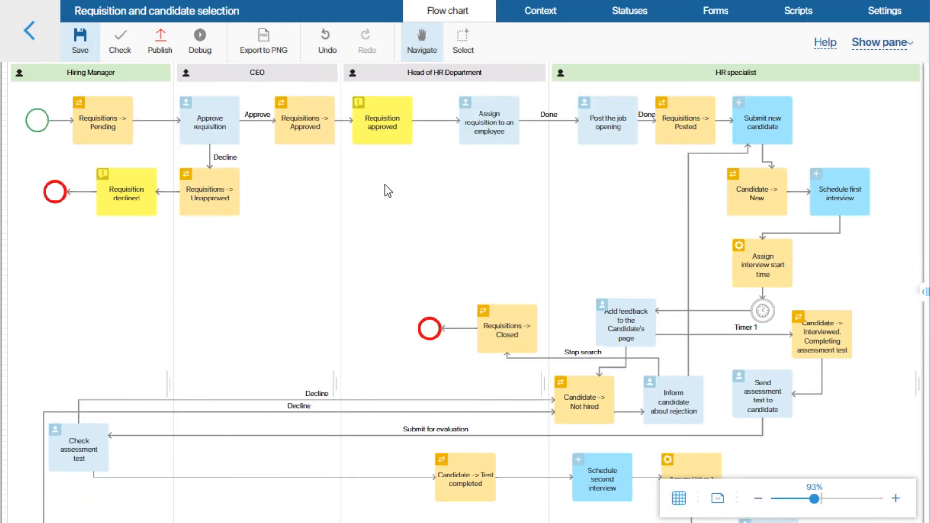
{"action": "left_click", "coordinate": [161, 43]}
{"action": "left_click", "coordinate": [359, 335]}
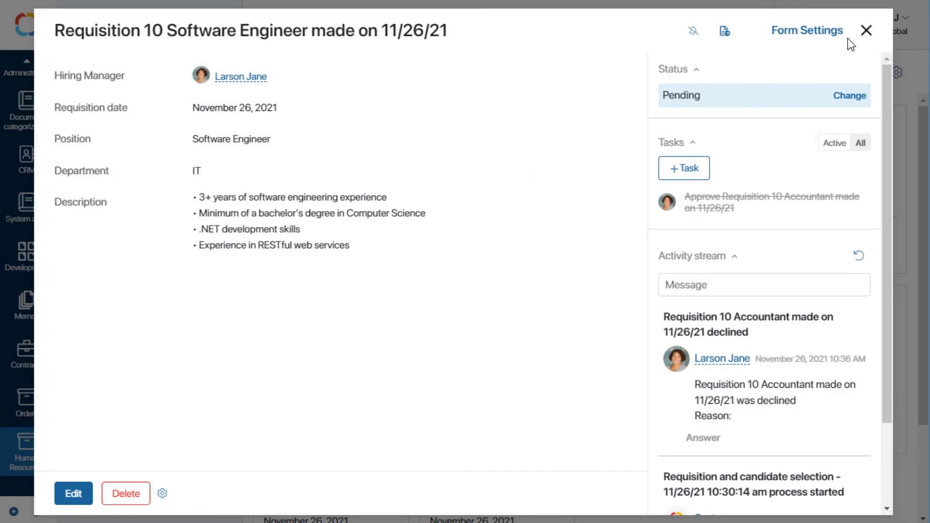
Step: Close the Software Engineer requisition and switch the Requisitions app to the board view with a column per status
{"action": "left_click", "coordinate": [866, 30]}
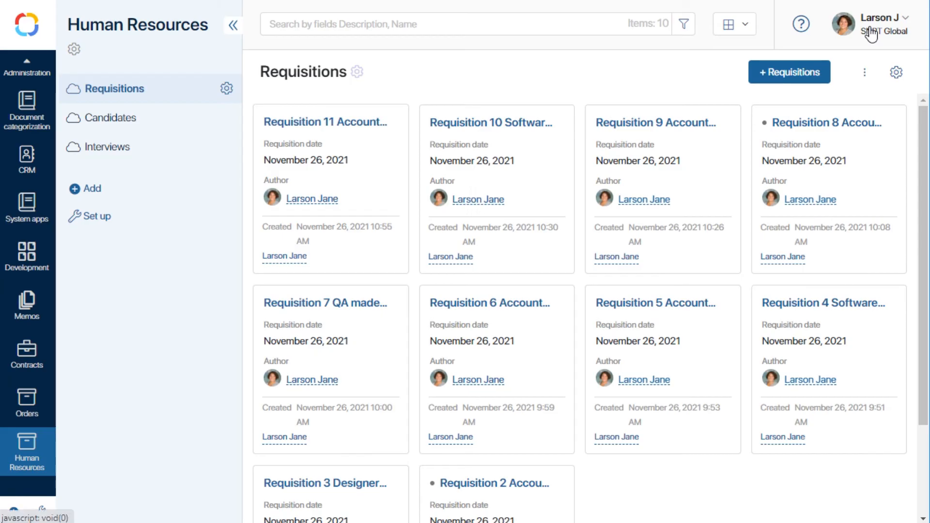
{"action": "left_click", "coordinate": [749, 28]}
{"action": "left_click", "coordinate": [728, 102]}
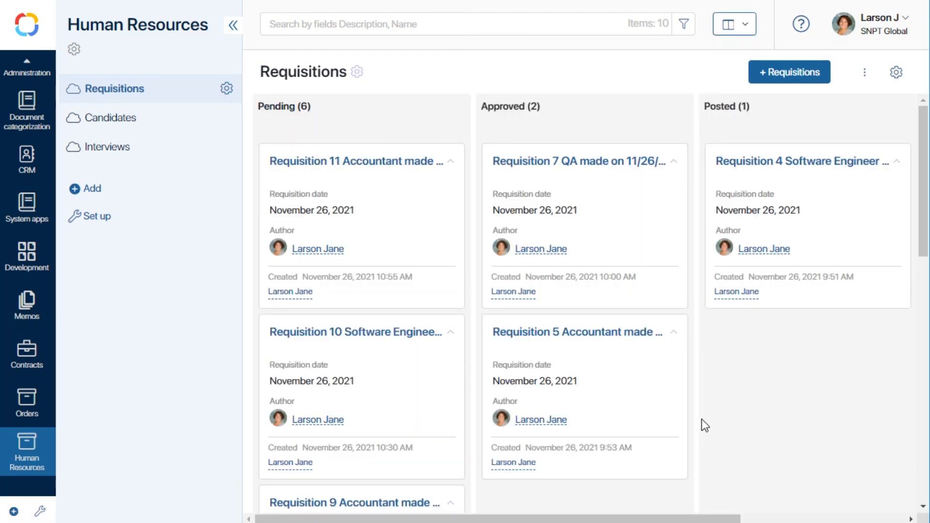
{"action": "left_click_drag", "start_coordinate": [683, 520], "coordinate": [645, 519]}
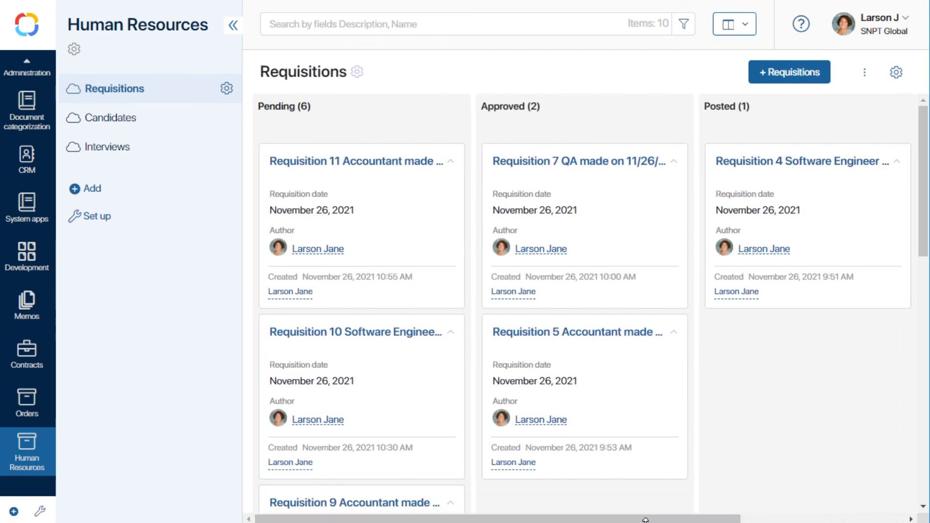